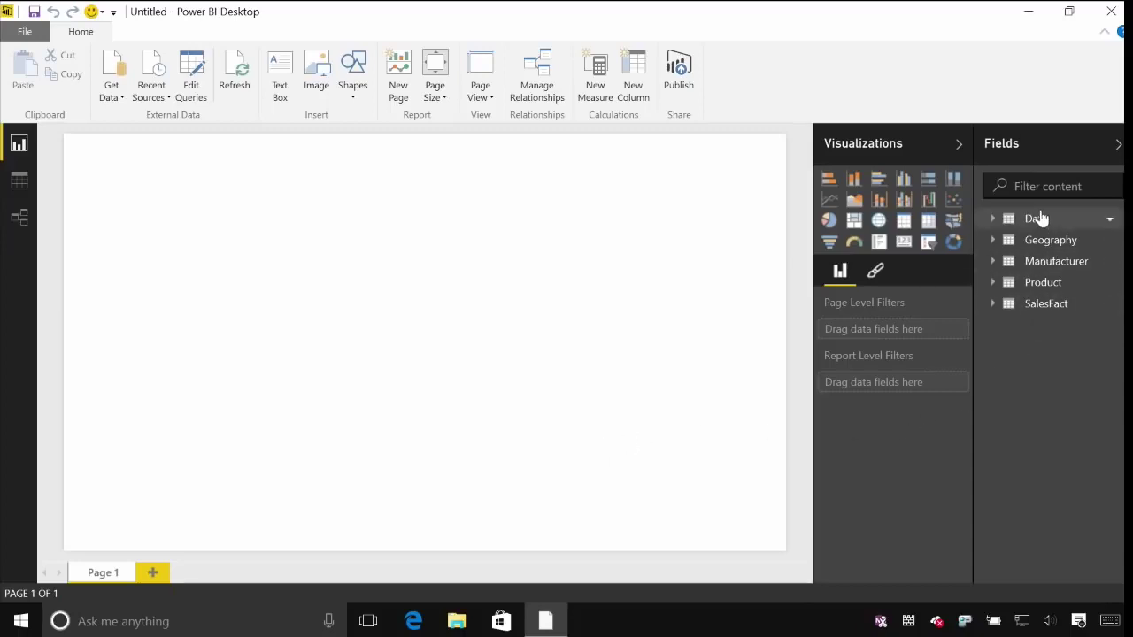
Step: Expand the Date and Geography tables in the Fields pane to inspect their columns
click(992, 219)
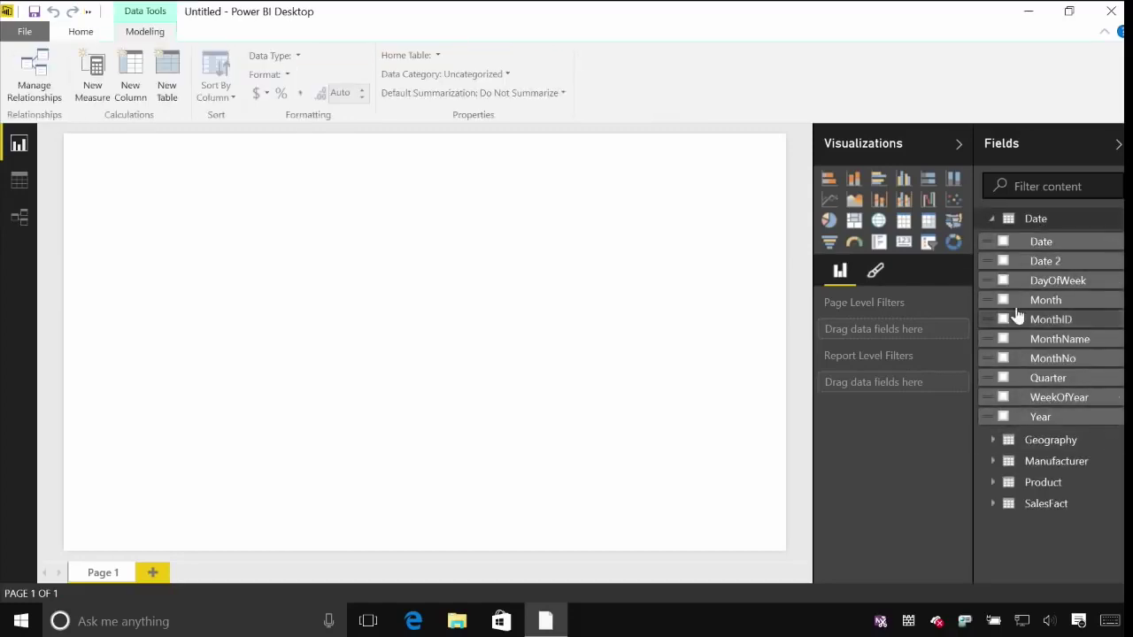
click(992, 219)
click(992, 240)
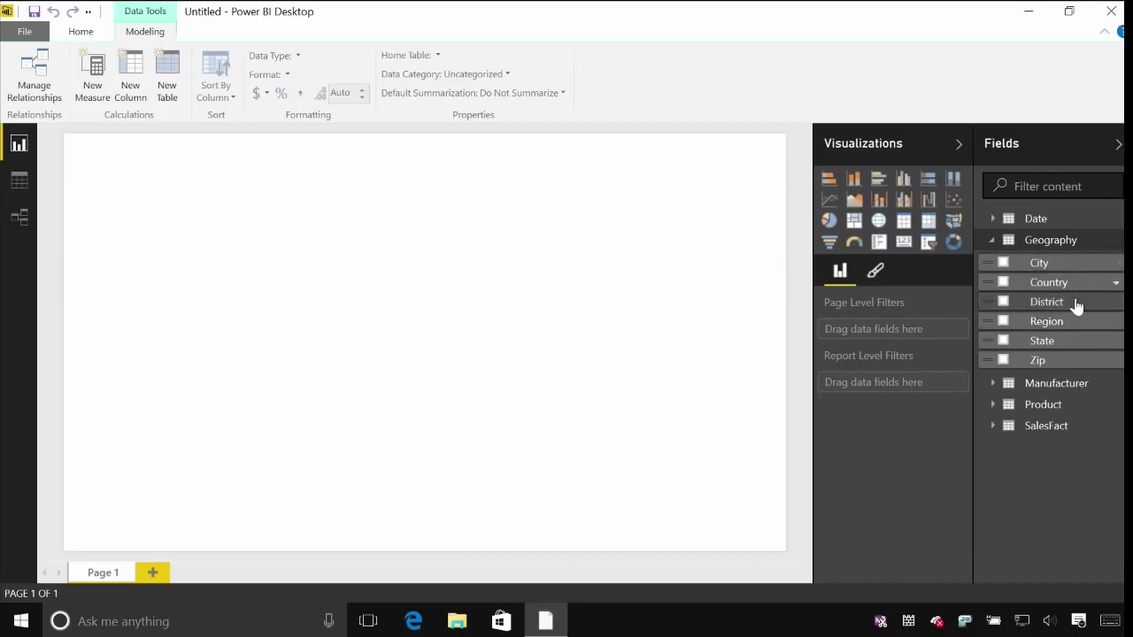
click(992, 241)
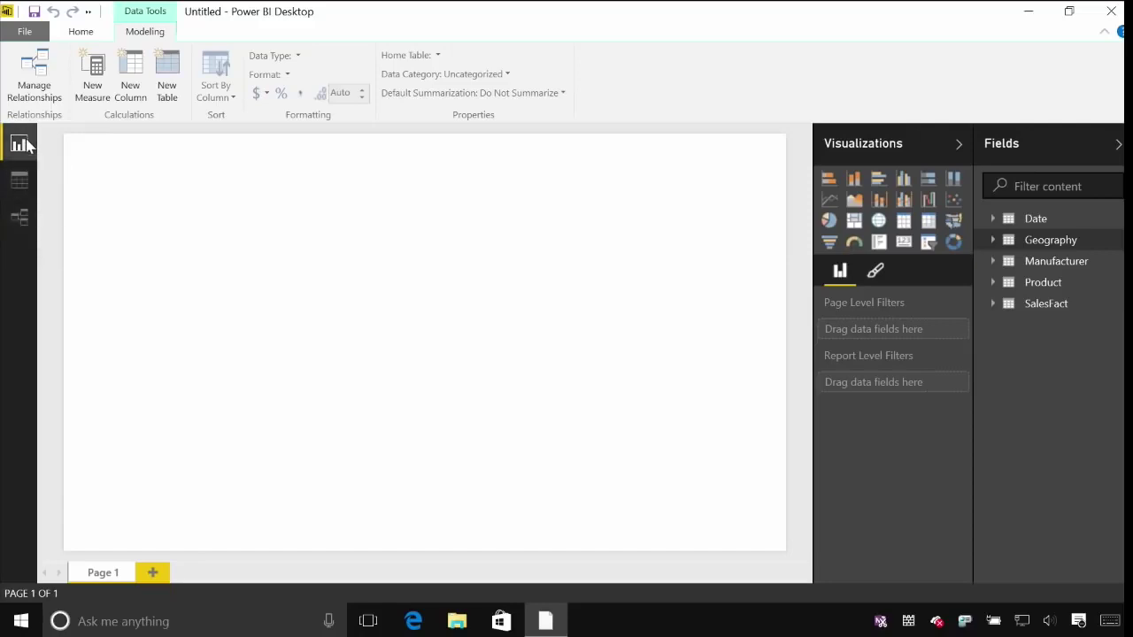
Step: Switch to Data view and browse the SalesFact table's 10,439,386 rows
click(21, 189)
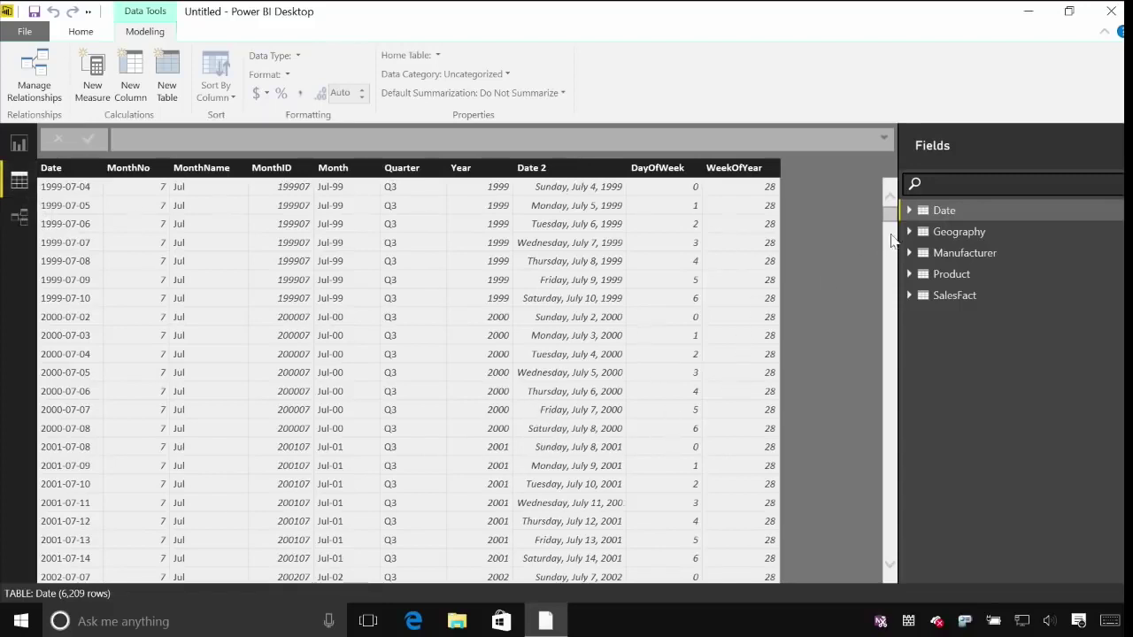
mouse_move(891, 217)
mouse_down()
mouse_move(890, 509)
mouse_move(889, 204)
mouse_up()
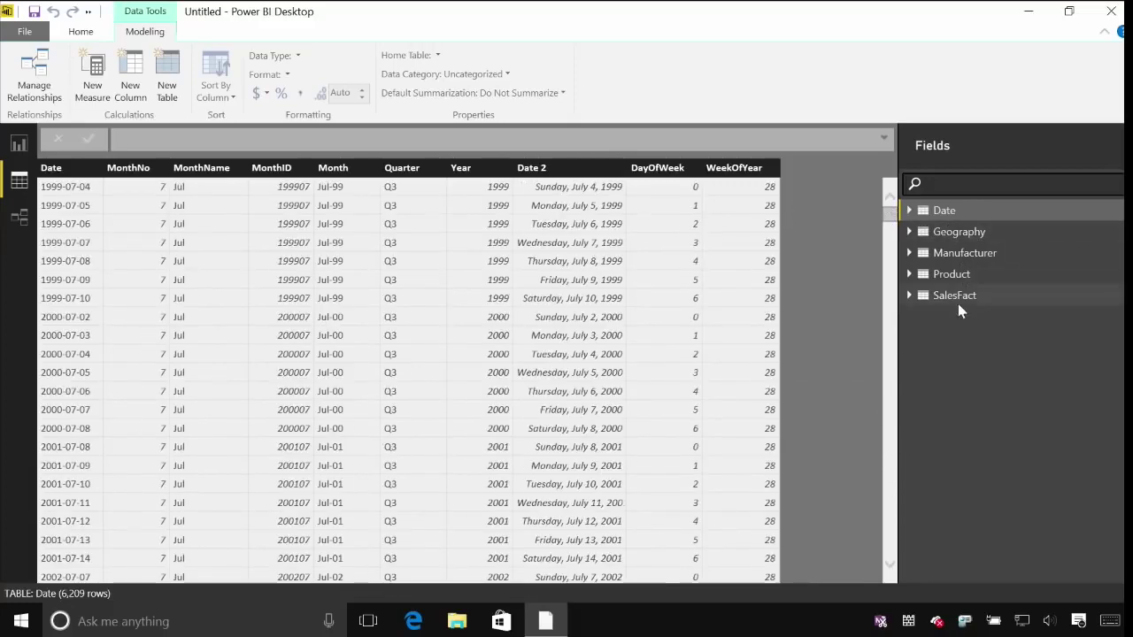
click(958, 296)
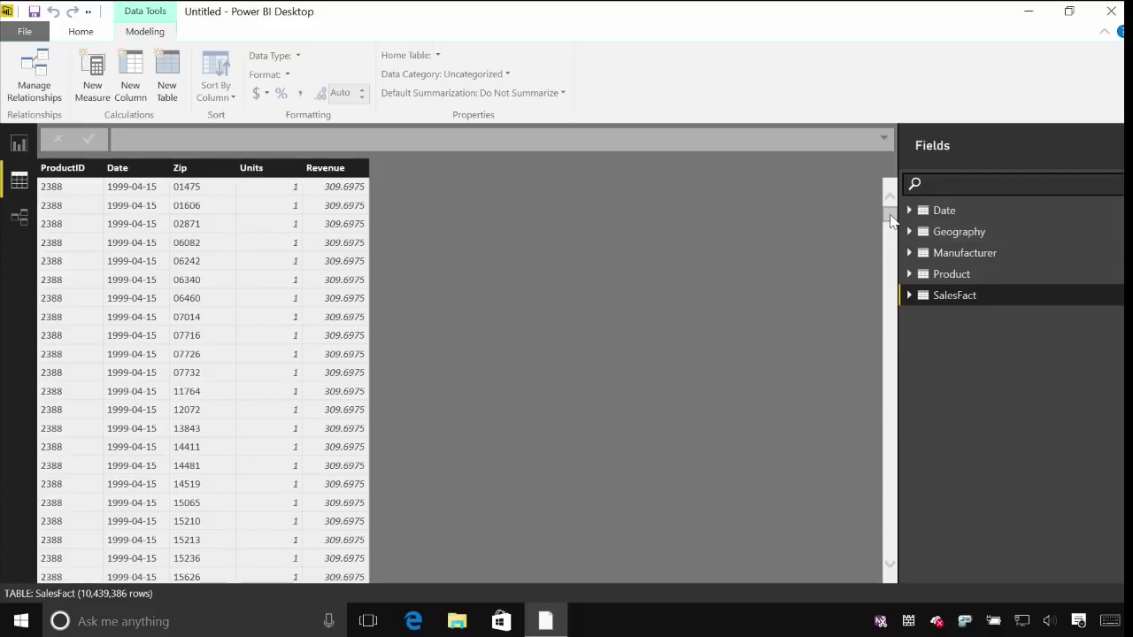
drag(891, 220, 893, 578)
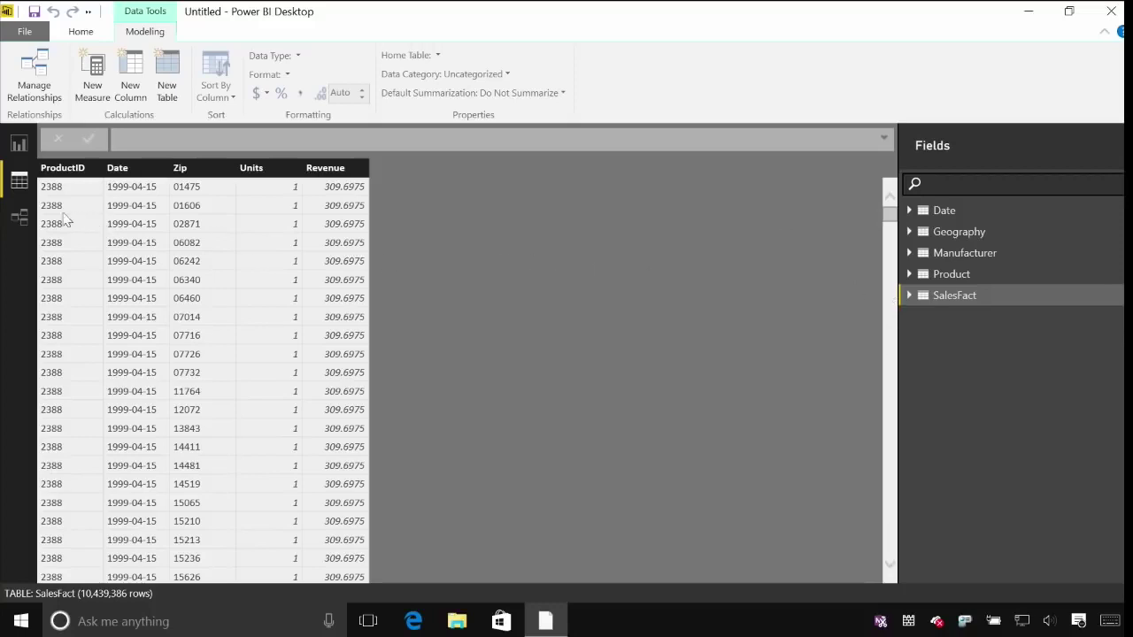
Step: Arrange the relationship diagram with SalesFact below Date, Product and Manufacturer, then return to Data view
click(19, 219)
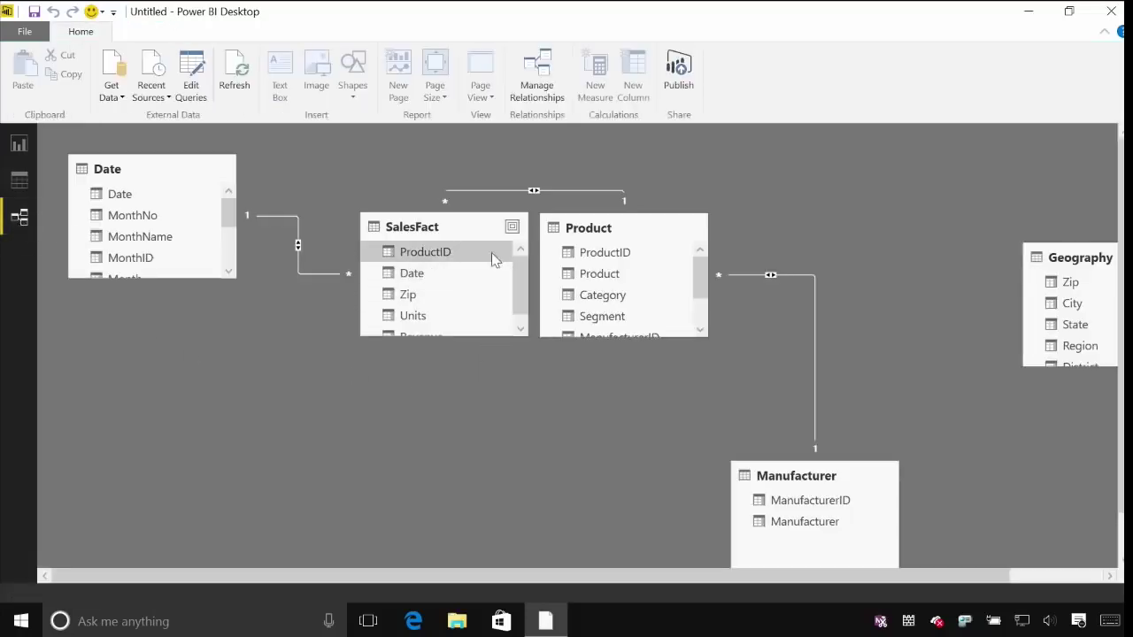
drag(449, 224, 328, 393)
drag(607, 236, 467, 195)
drag(799, 476, 704, 372)
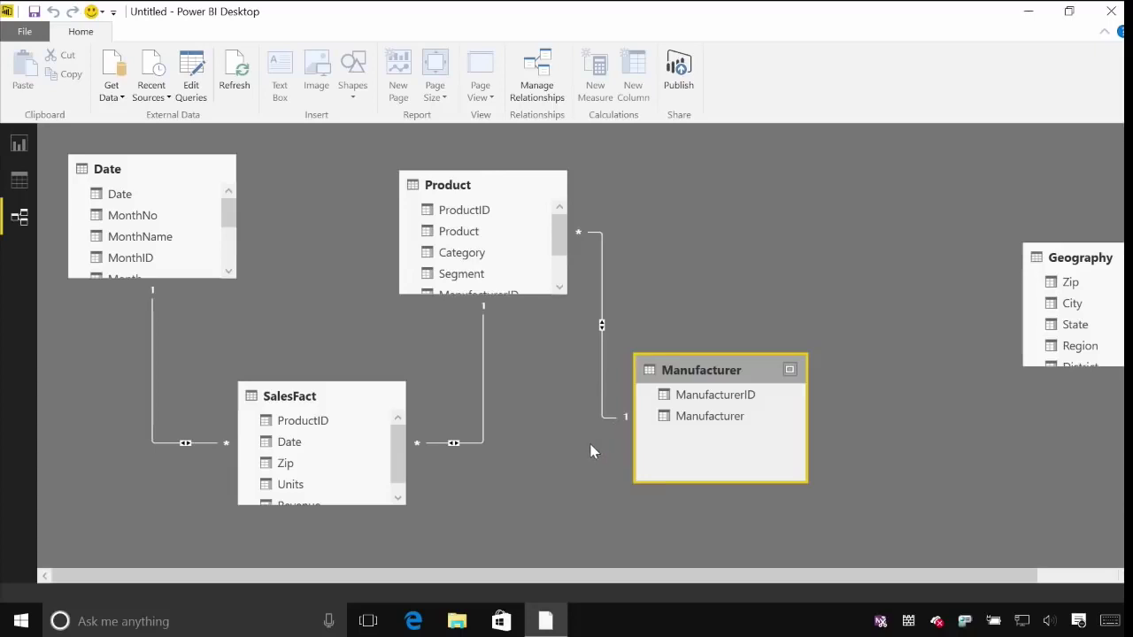
click(20, 182)
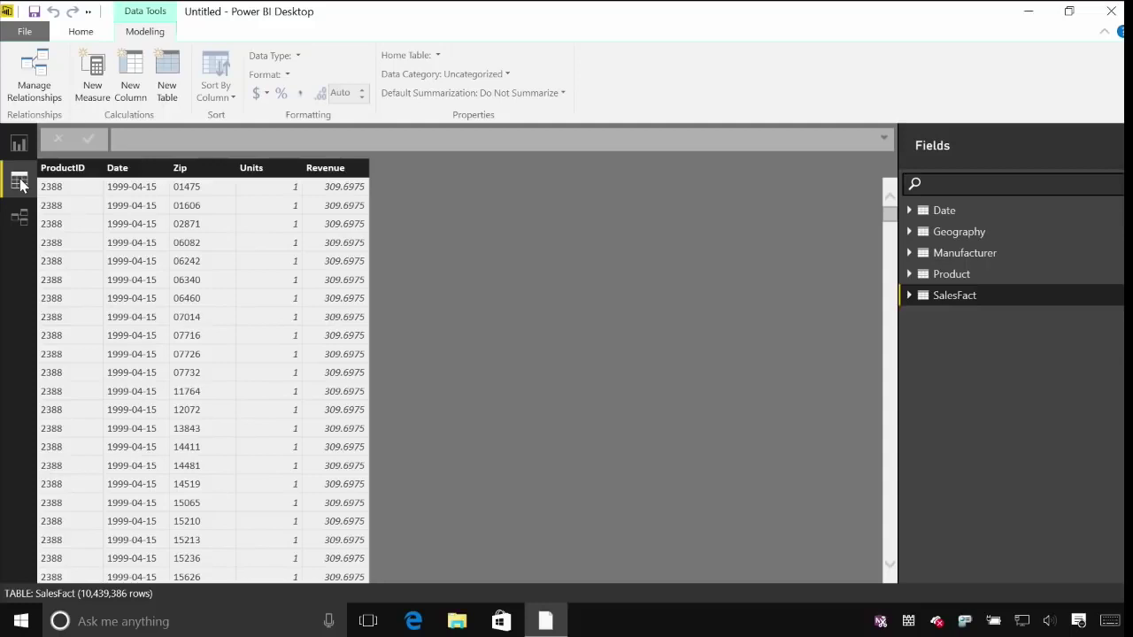
Step: Open the Query Editor and start a new Folder data source
click(82, 32)
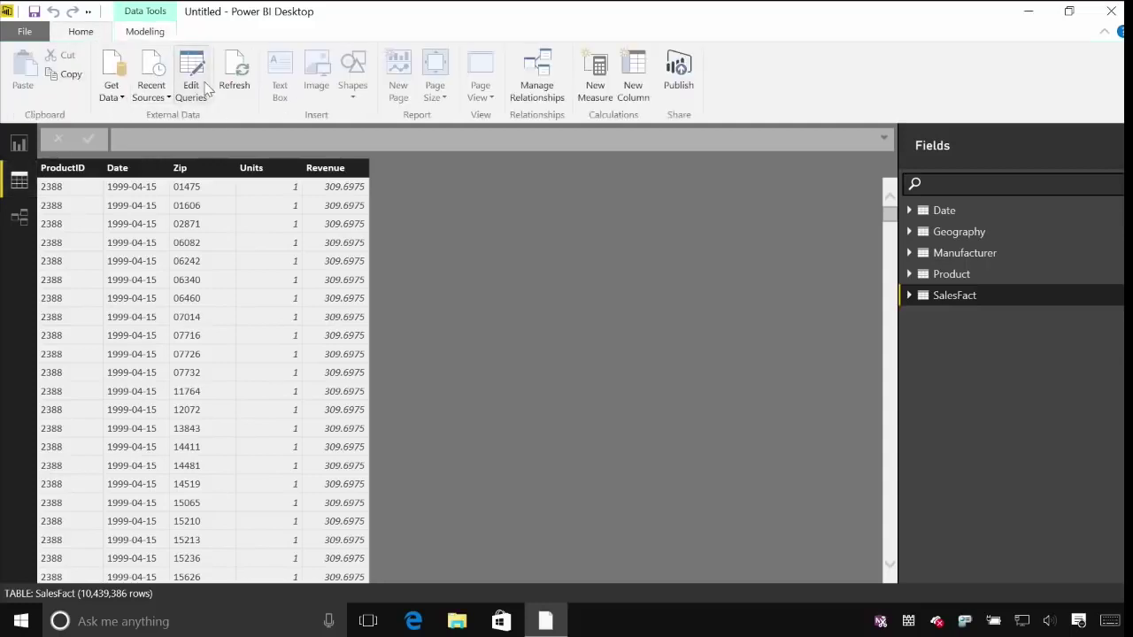
click(193, 89)
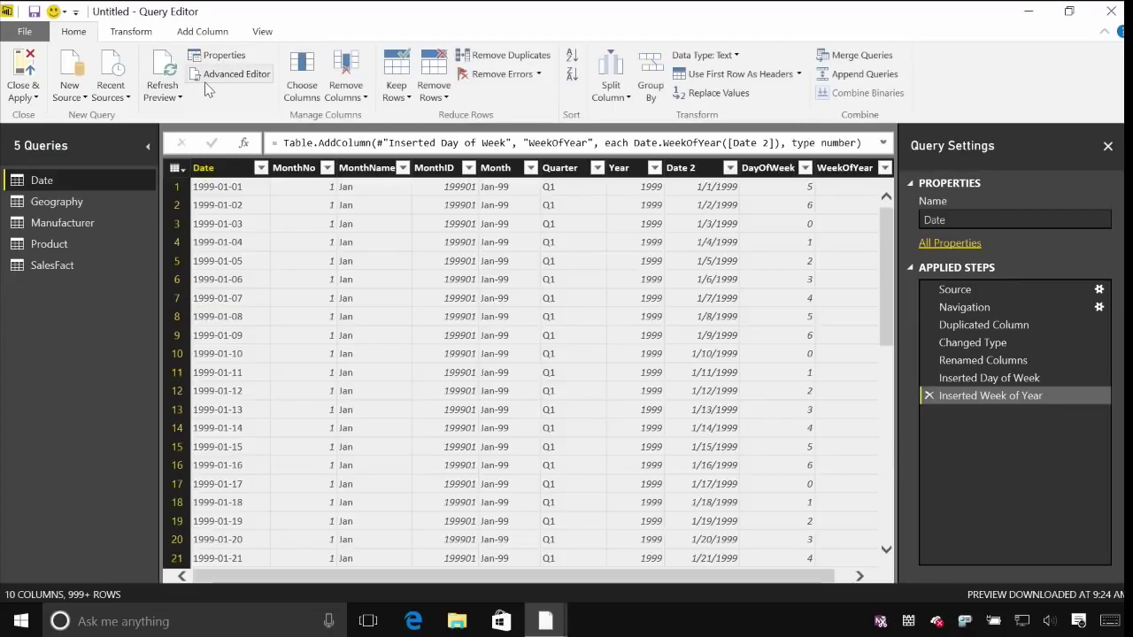
click(65, 102)
click(66, 379)
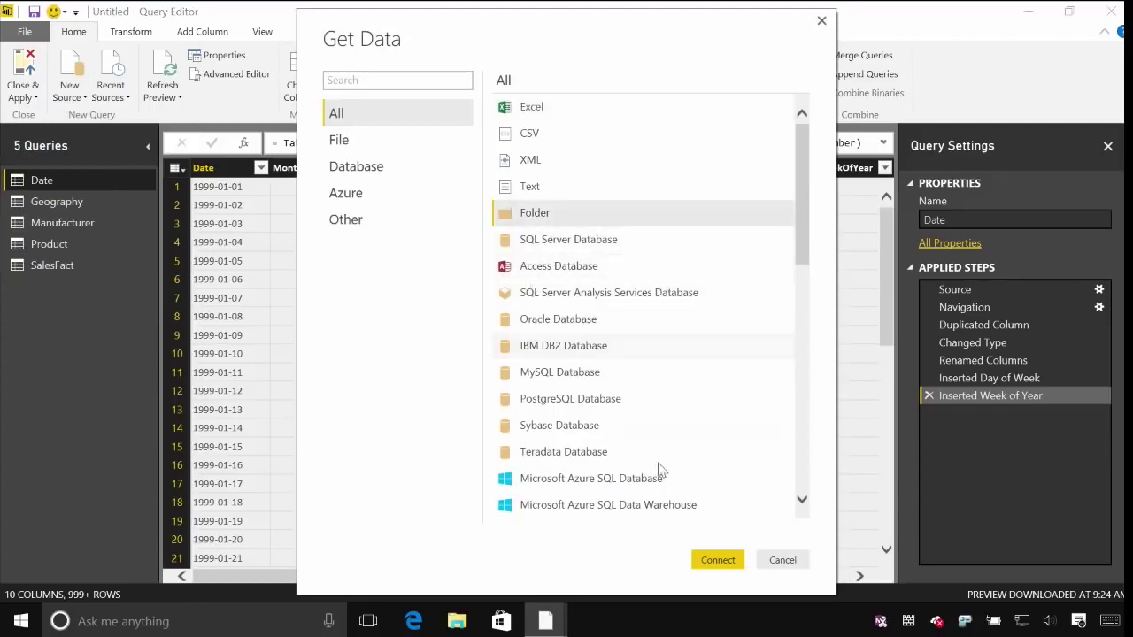
click(711, 565)
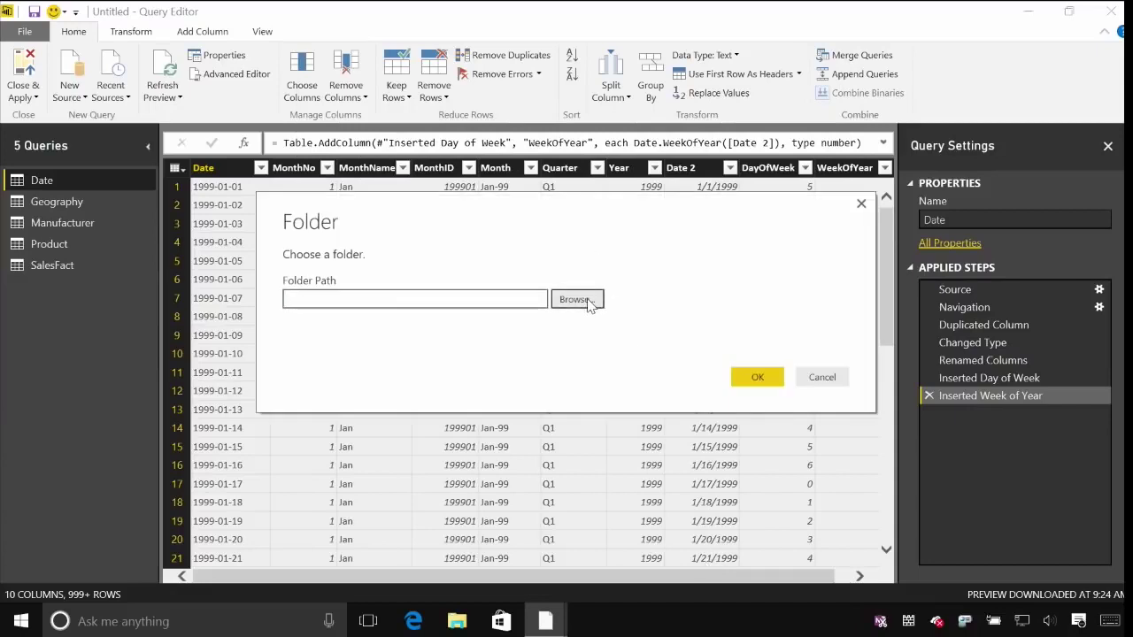
Step: Choose the DIAD\Data\FactData1 folder as the source path
click(577, 299)
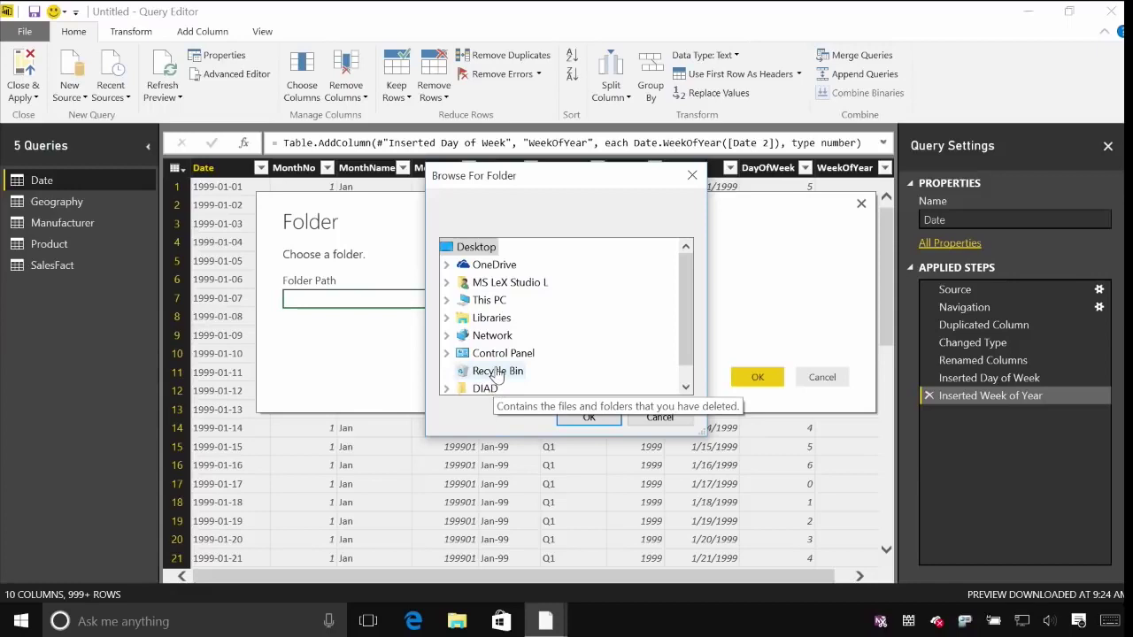
double_click(485, 388)
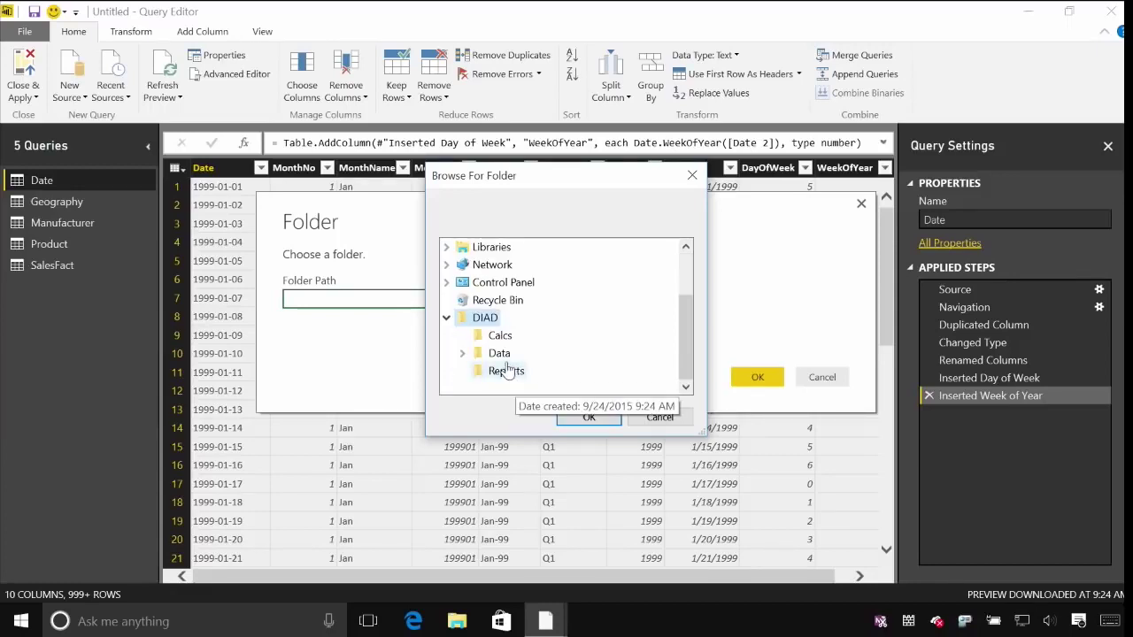
double_click(500, 352)
click(522, 355)
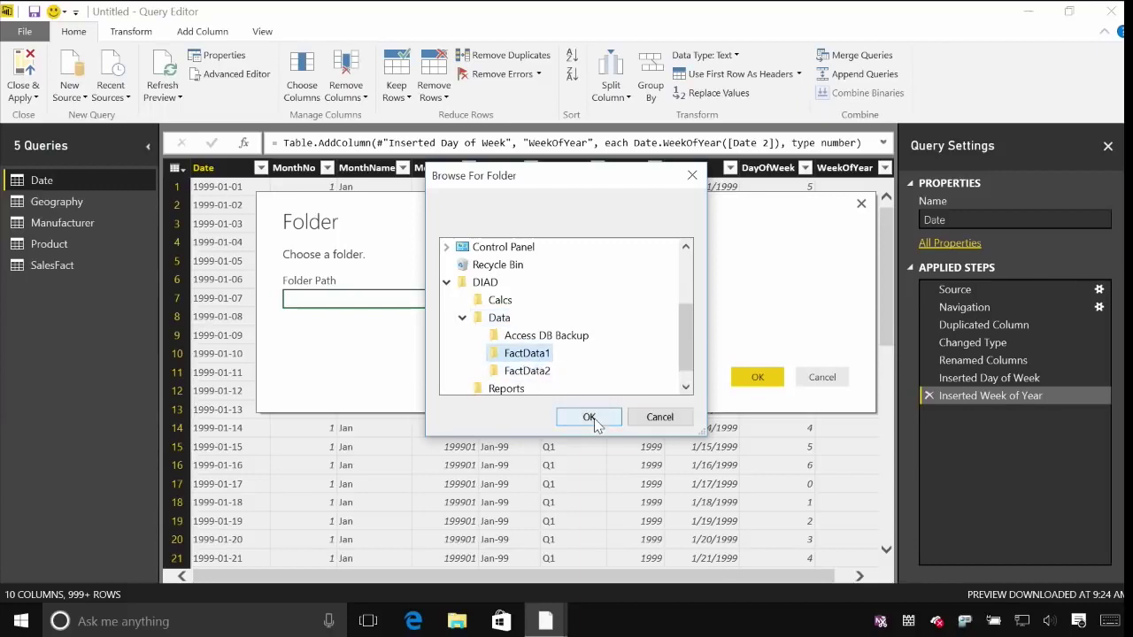
click(588, 416)
click(757, 378)
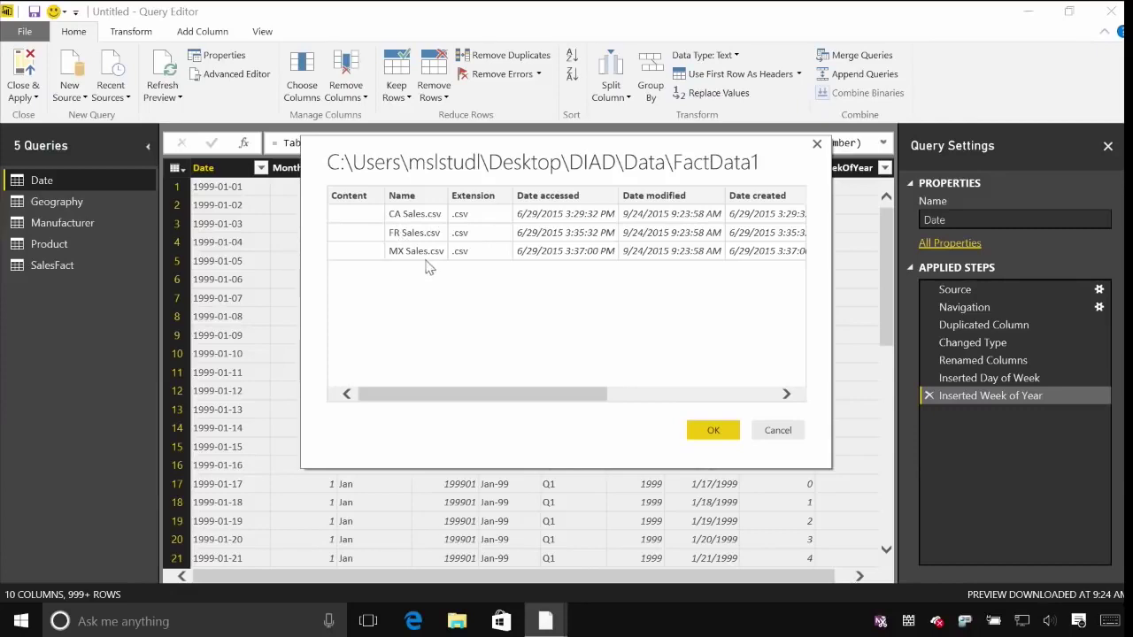
Step: Load the FactData1 folder, keep only the Content column, and combine the three CSV files
click(712, 431)
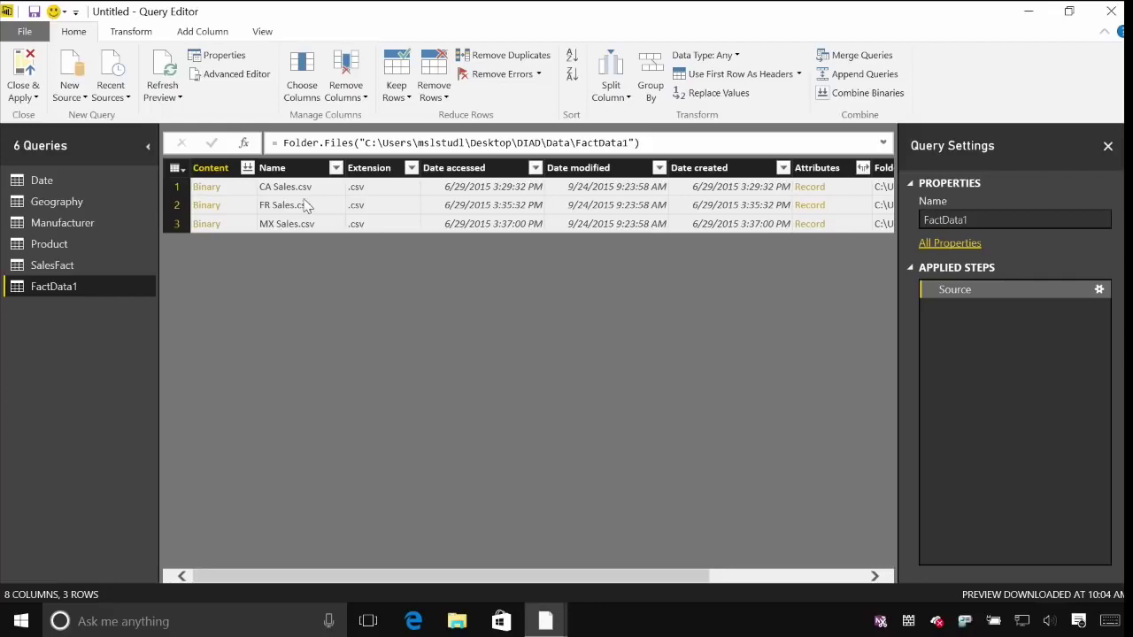
click(225, 168)
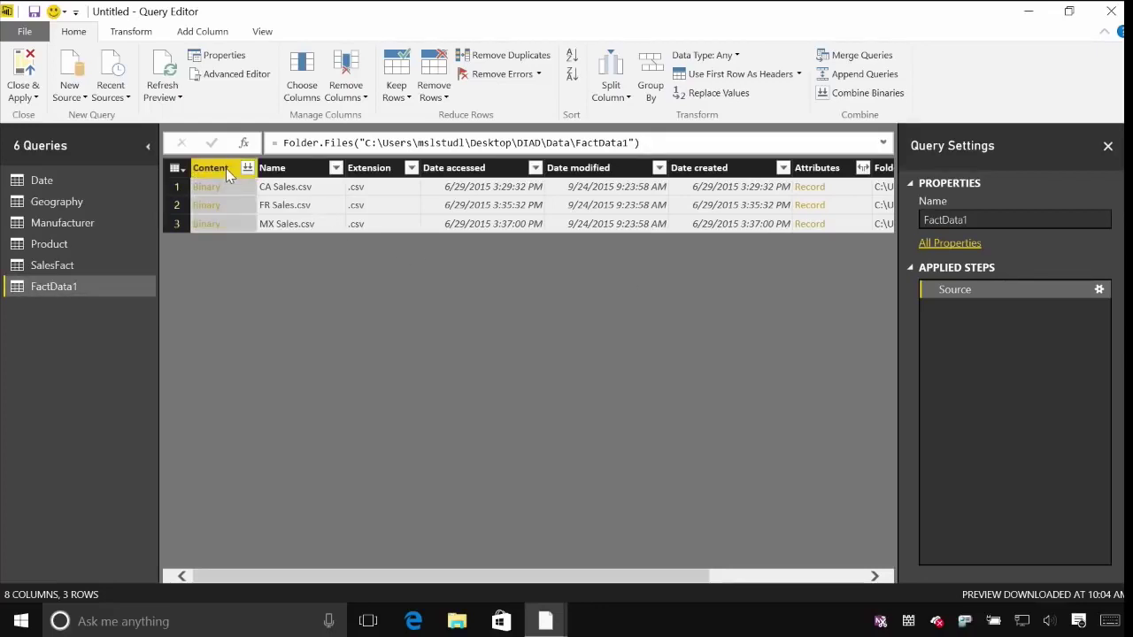
right_click(225, 168)
click(281, 219)
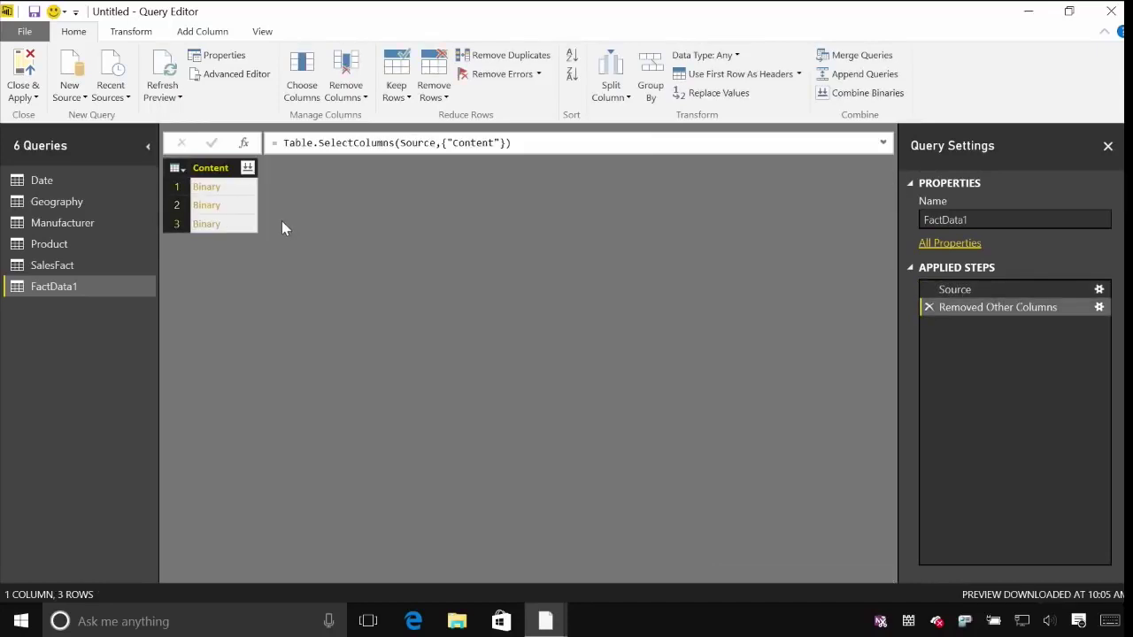
click(248, 170)
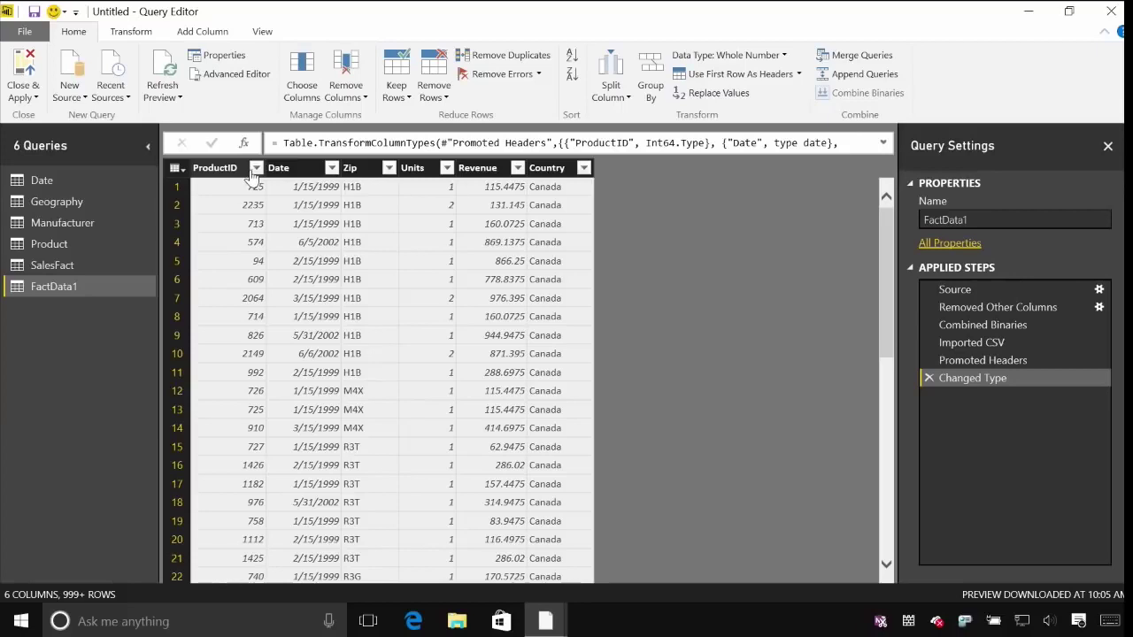
Step: Filter the Country column to exclude the repeated header value 'Country'
click(247, 170)
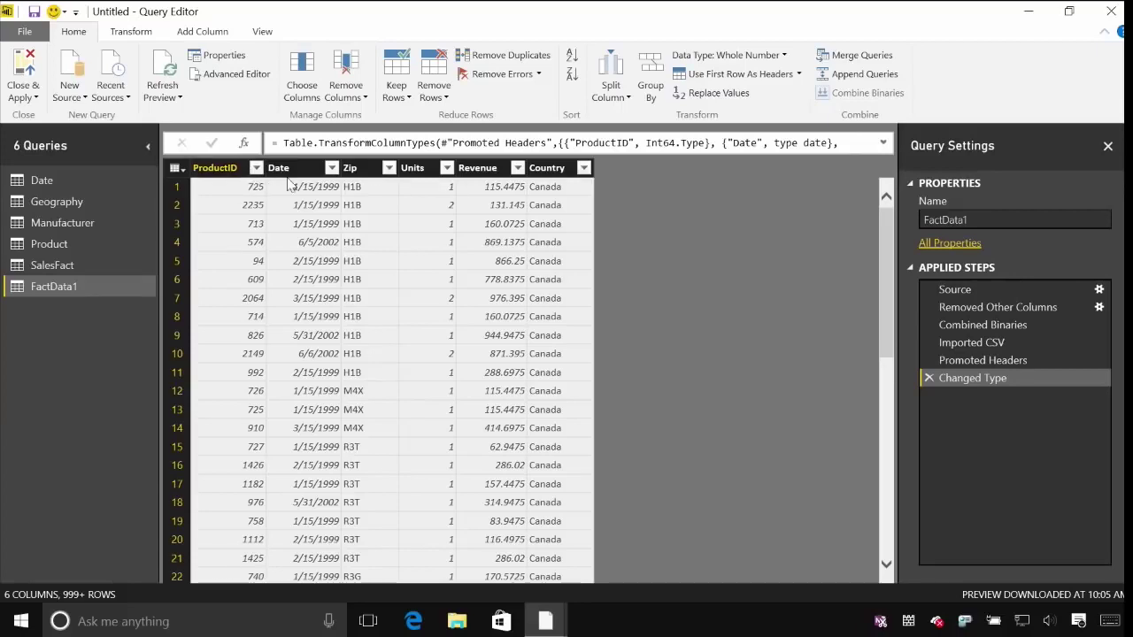
click(584, 169)
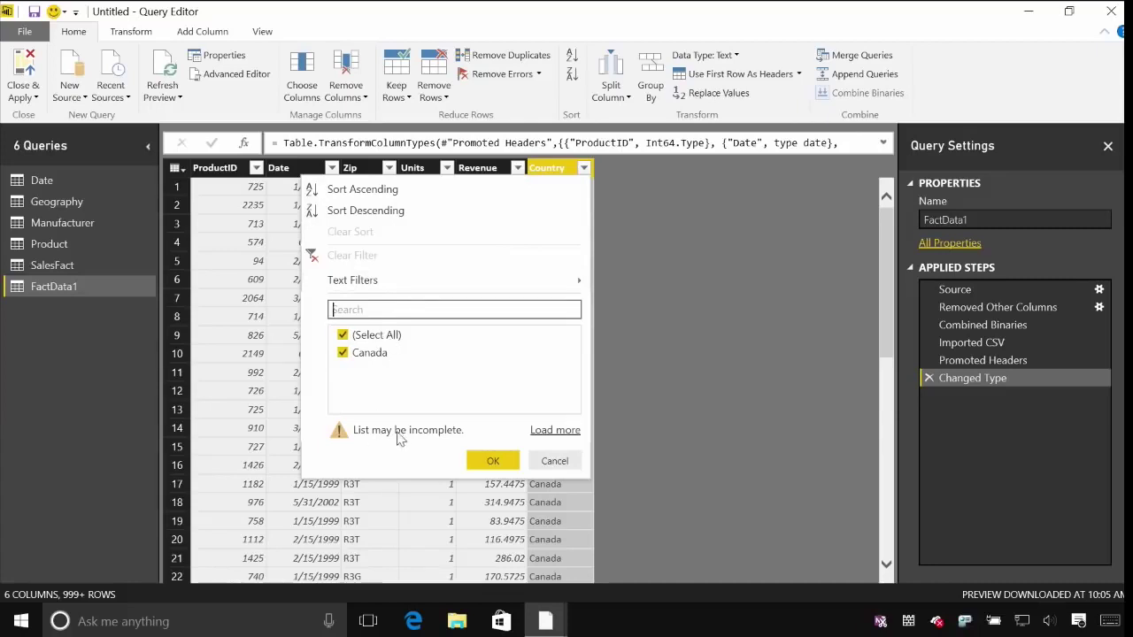
click(541, 431)
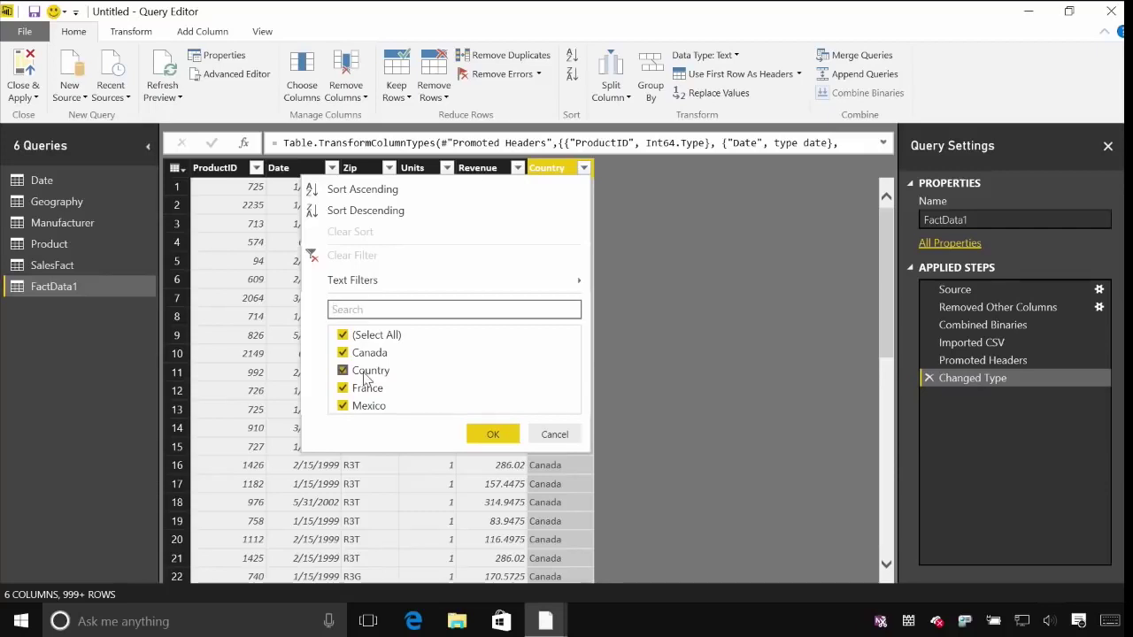
click(364, 376)
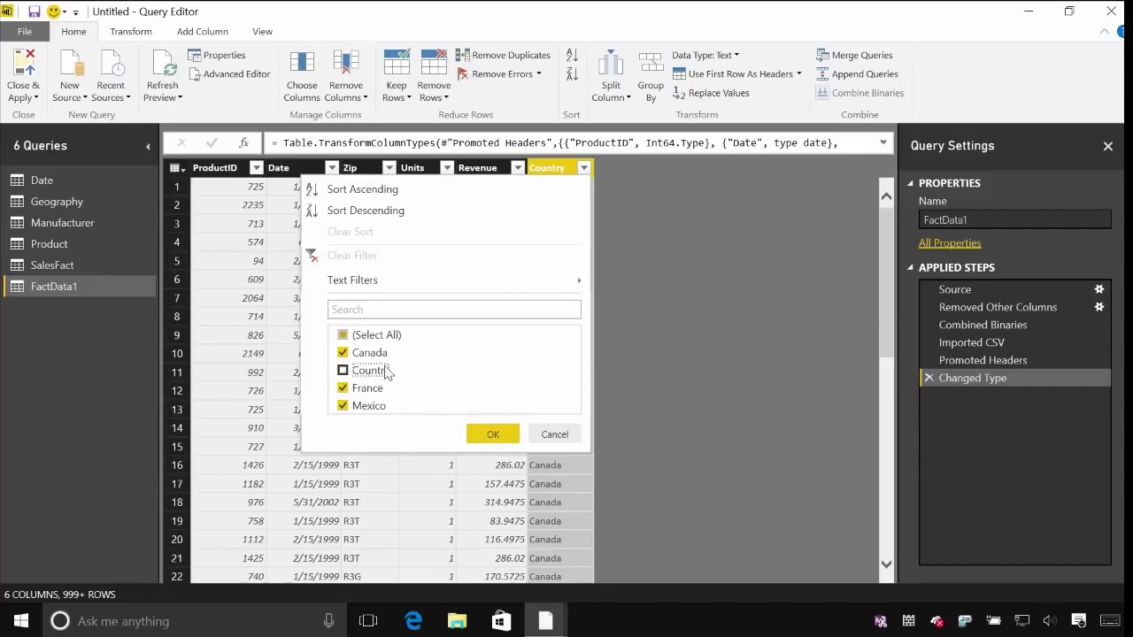
click(491, 433)
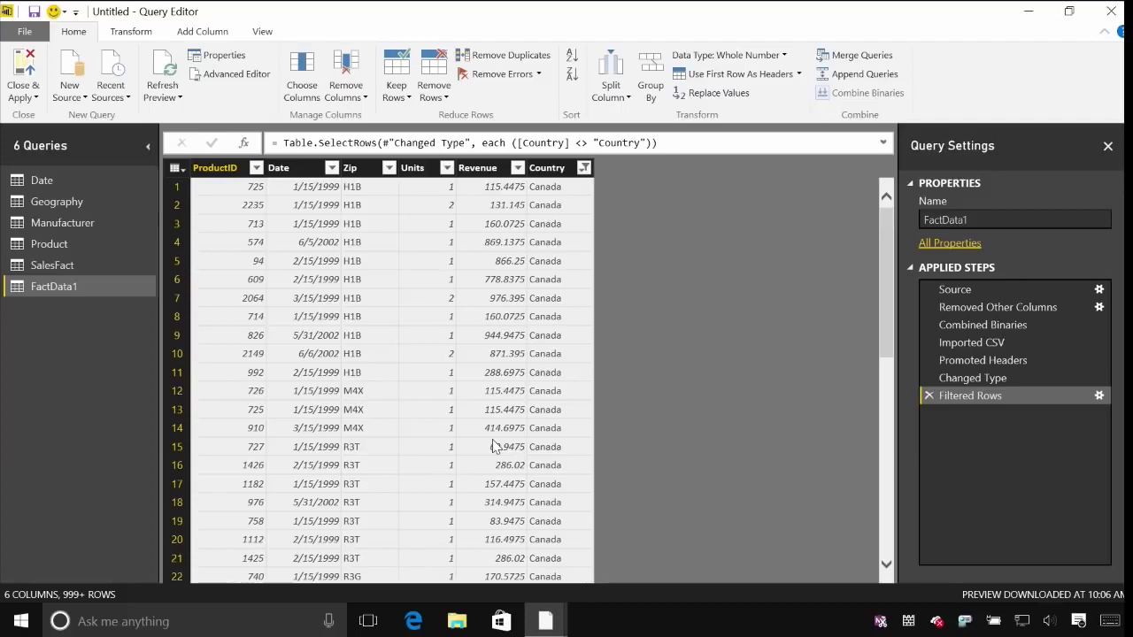
Step: Rename the FactData1 query to 'International Sales' and switch to the SalesFact query
drag(974, 219, 895, 223)
text(In)
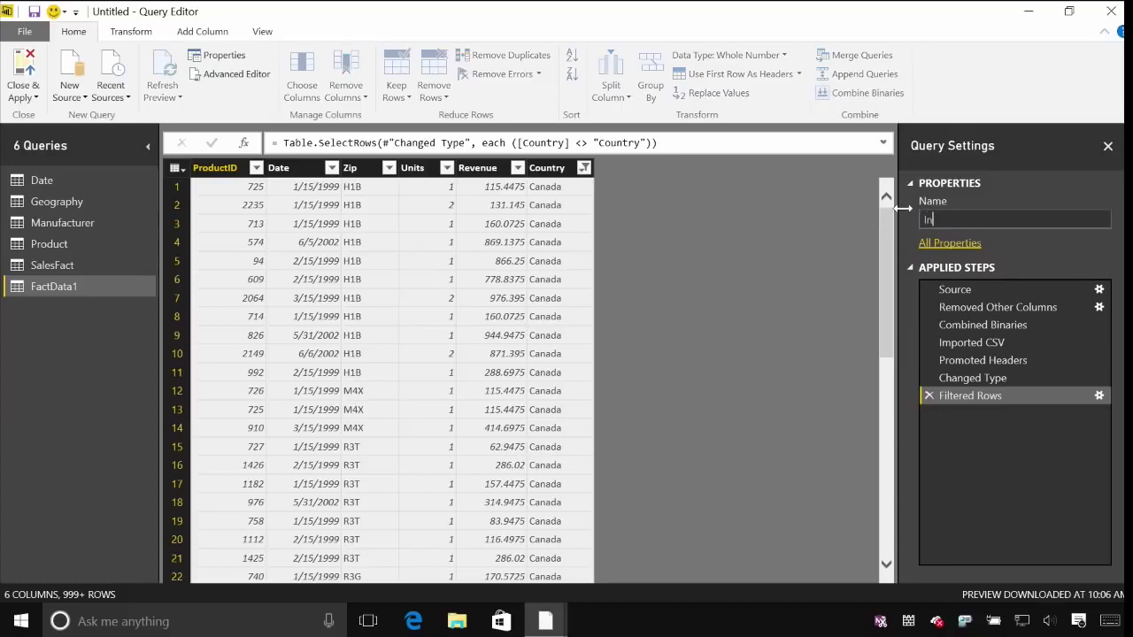
text(ternational Sales)
key(Return)
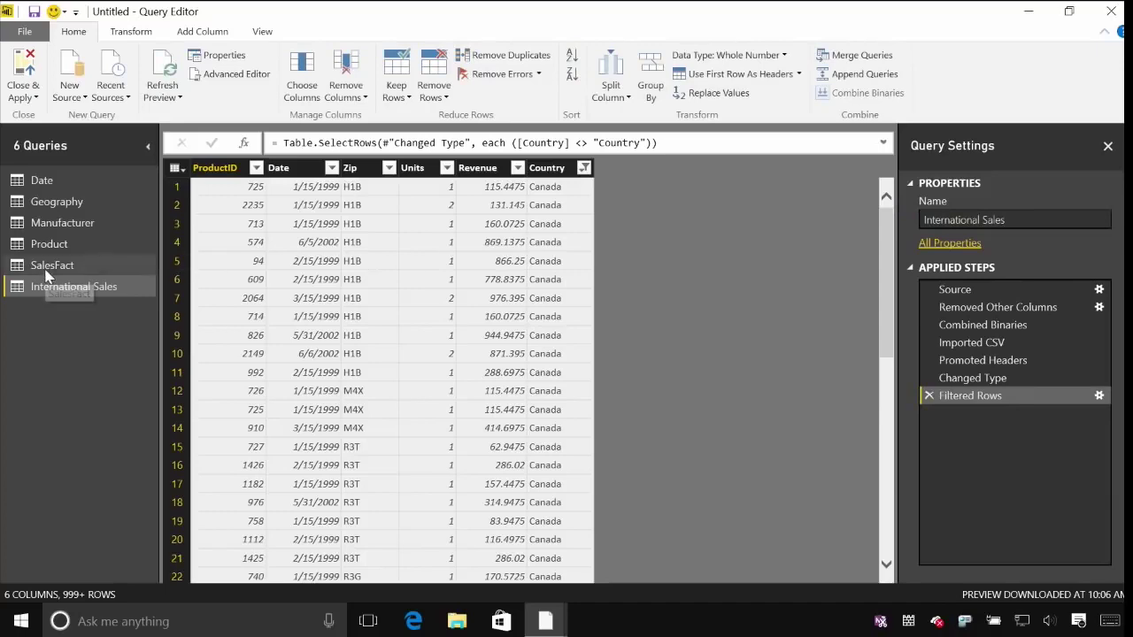
click(46, 268)
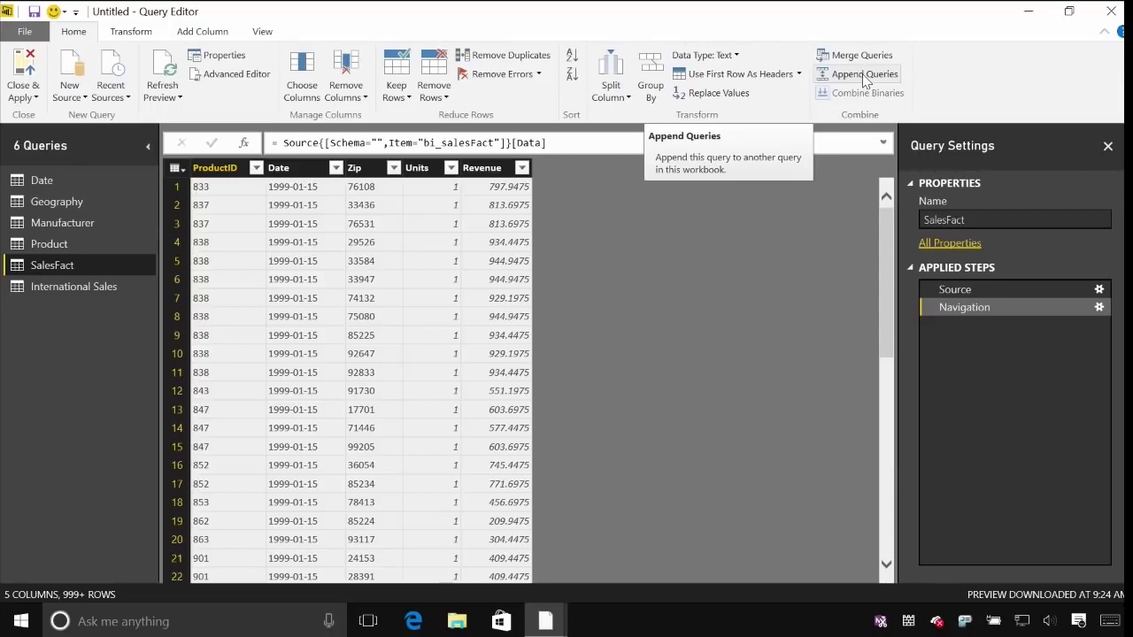
Step: Append the International Sales query to SalesFact
click(864, 76)
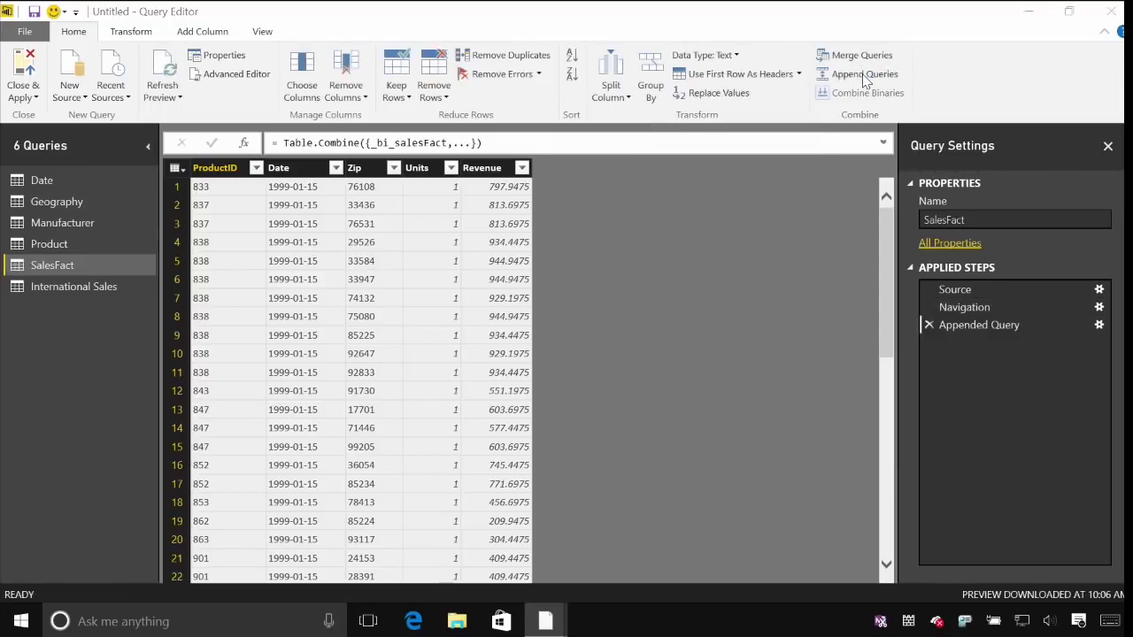
click(479, 282)
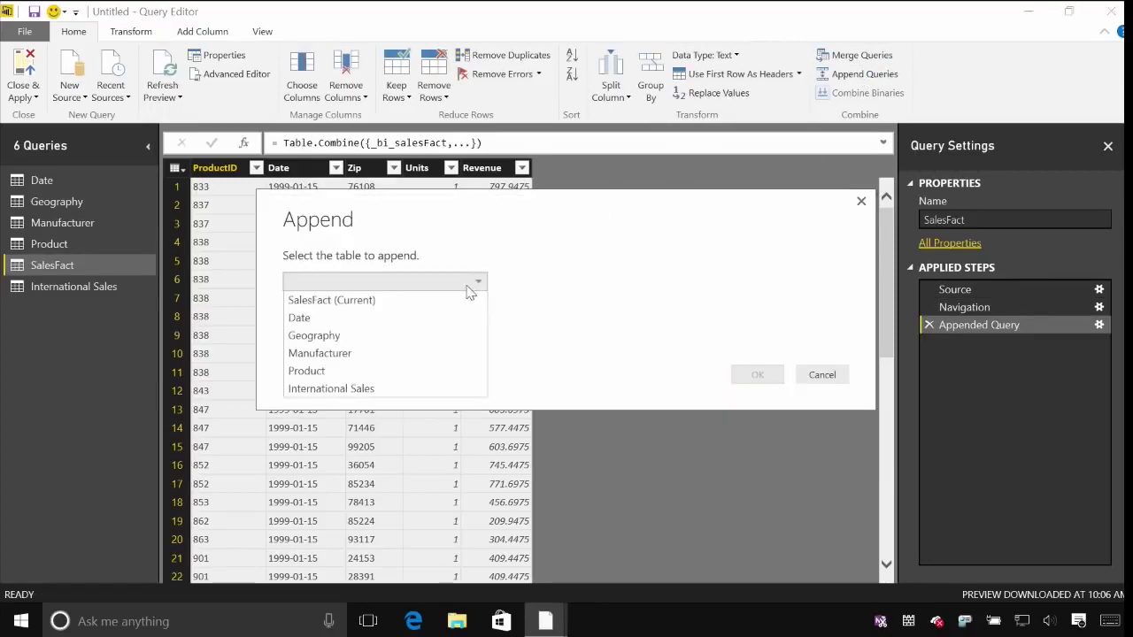
click(372, 389)
click(758, 375)
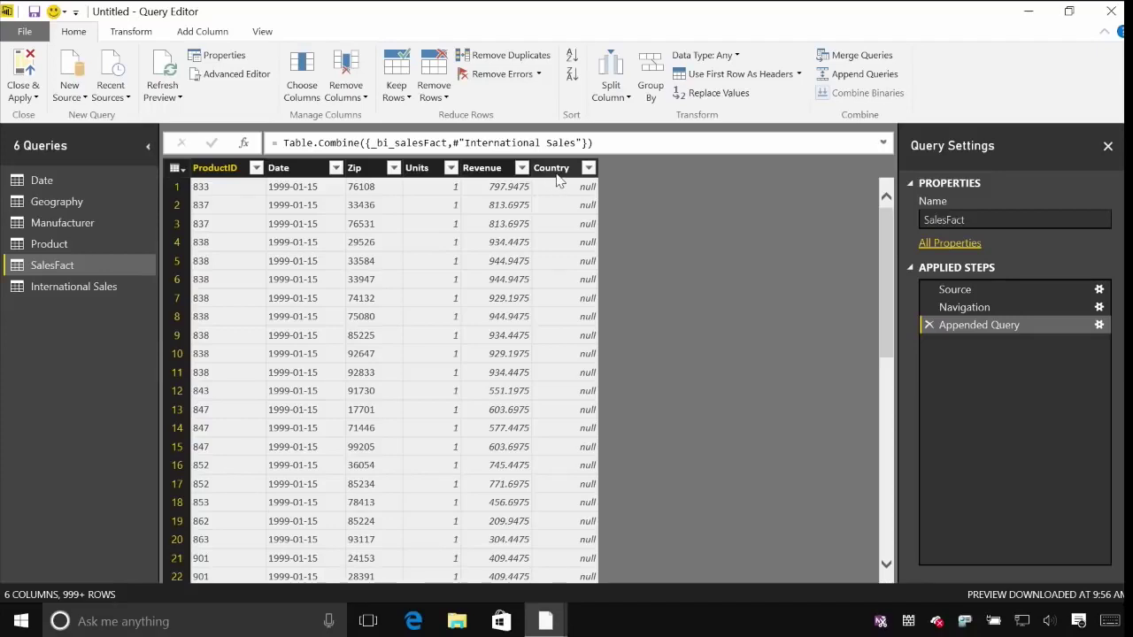
click(202, 33)
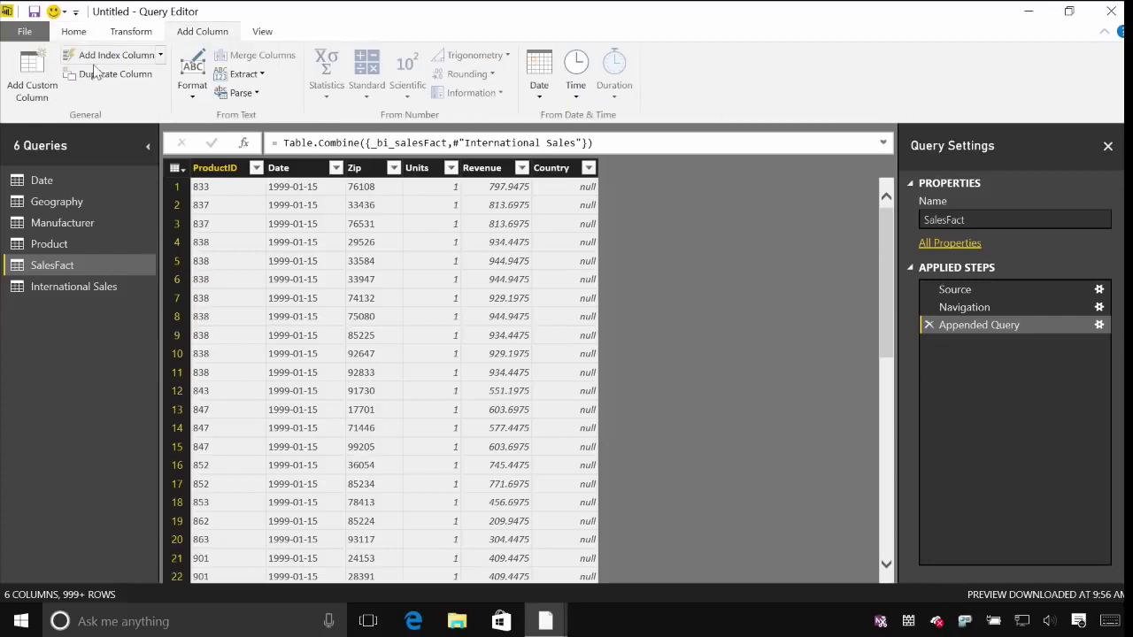
Step: Add custom column 'Country Name' as if [Country]= null then "USA" else [Country]
click(33, 89)
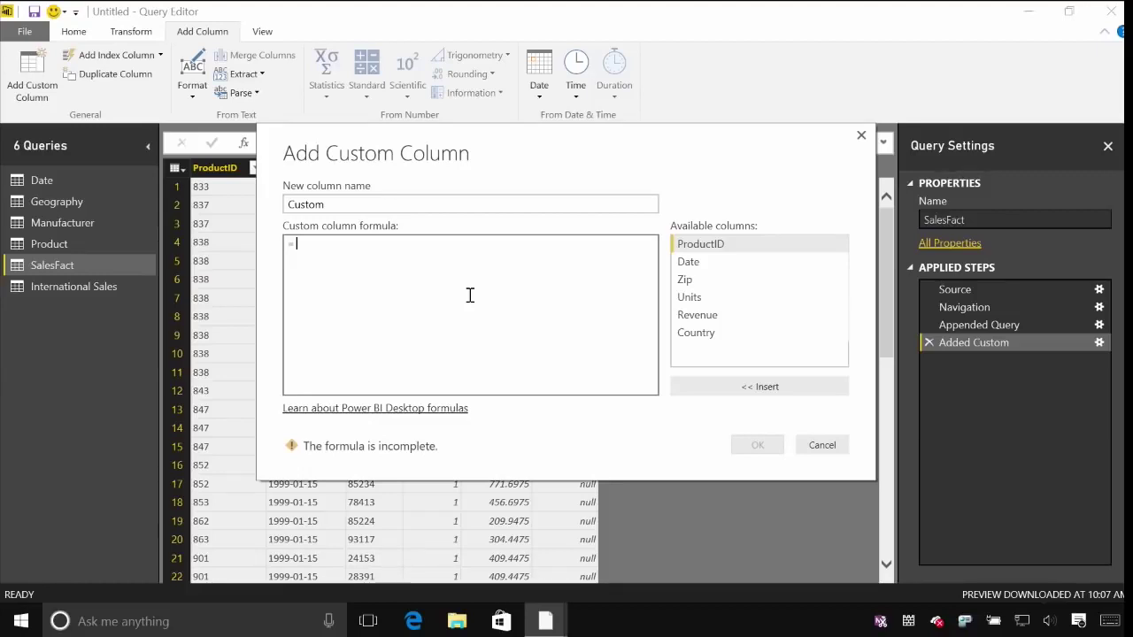
text(if)
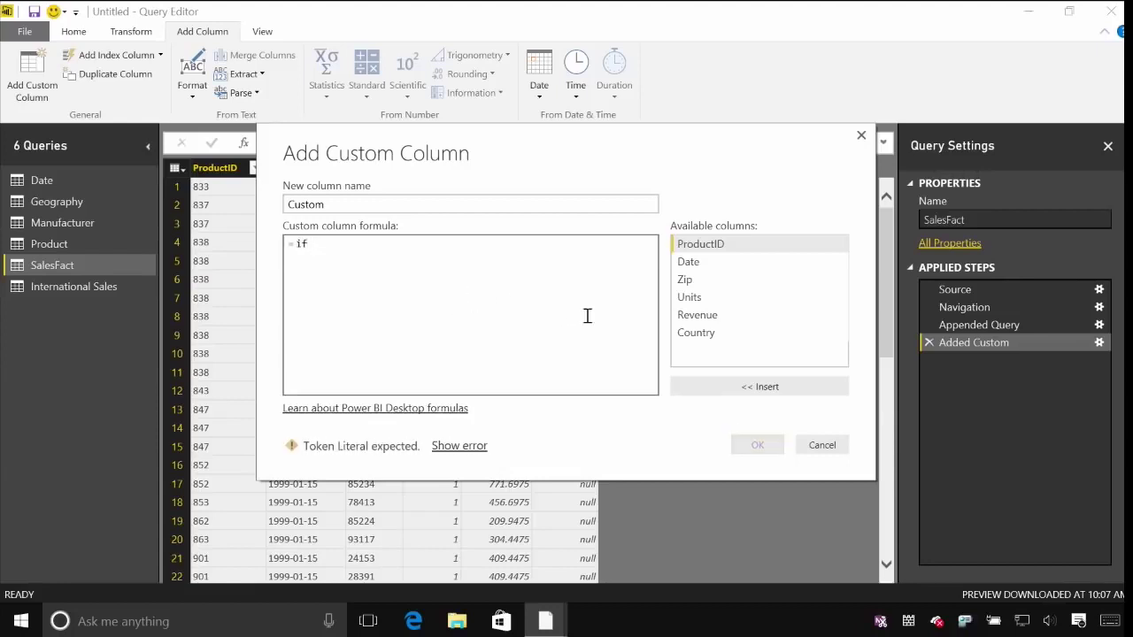
double_click(693, 332)
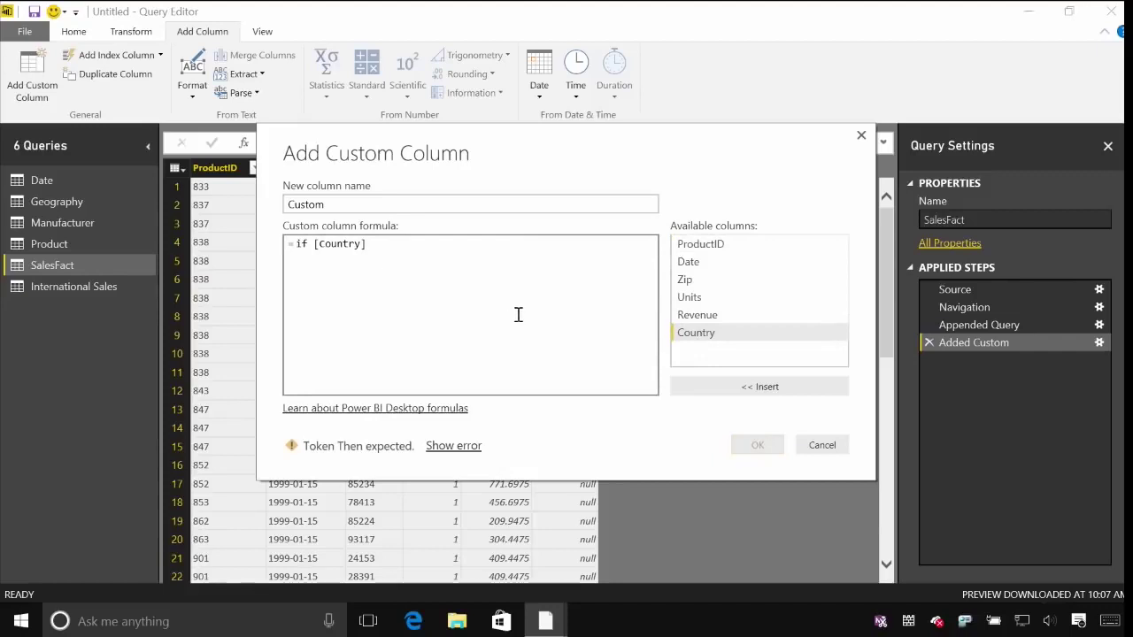
text([Country]=)
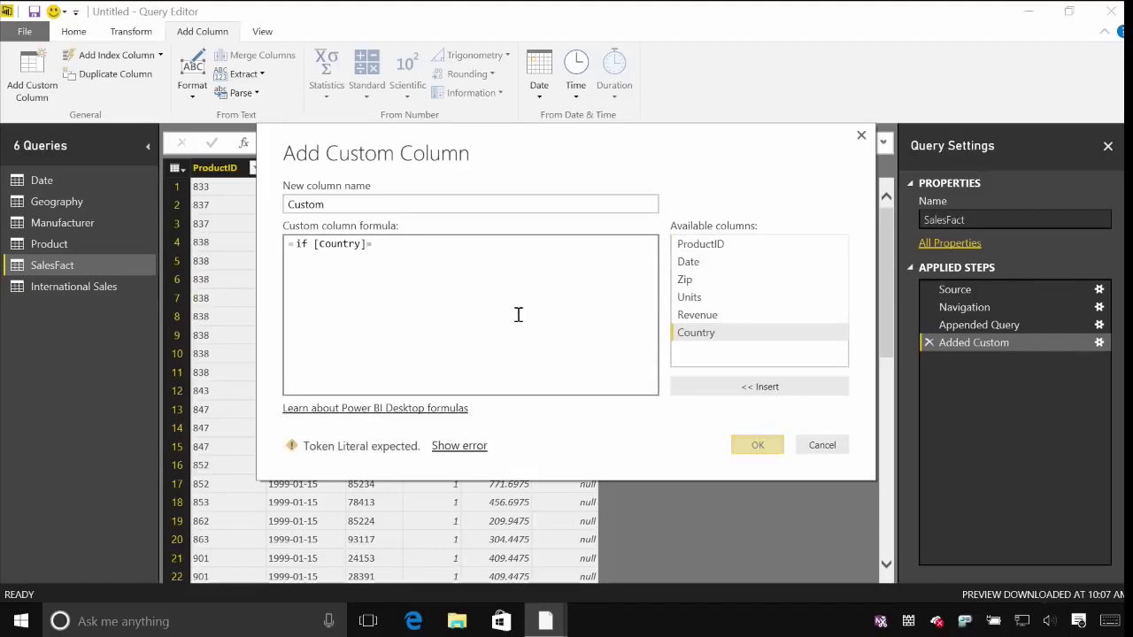
text( null then)
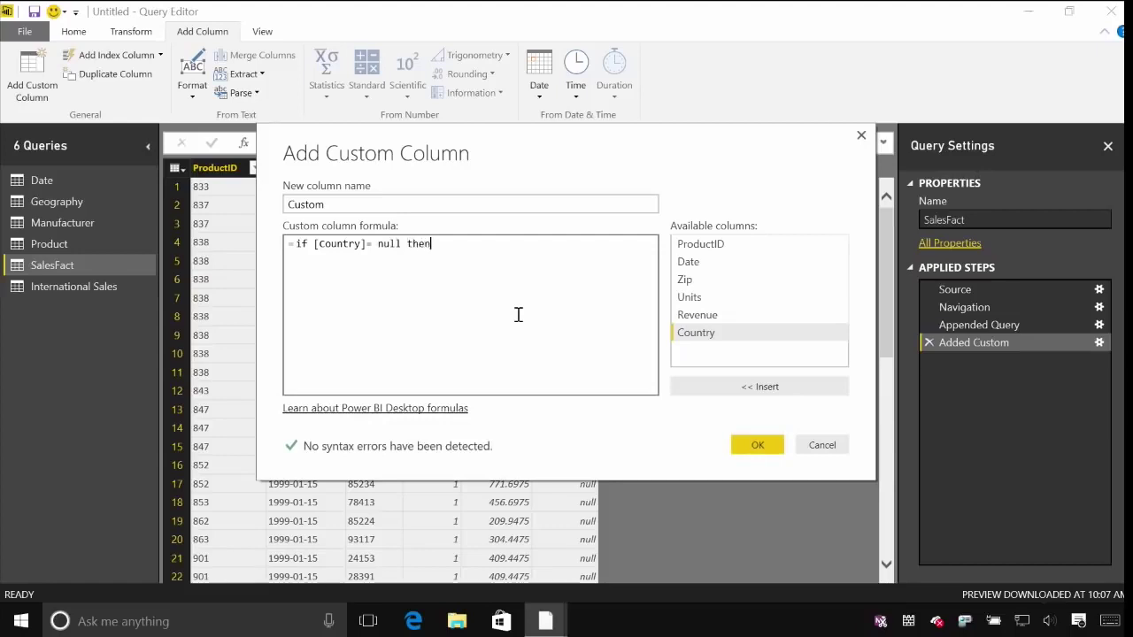
text( "USA" else)
double_click(691, 333)
click(369, 204)
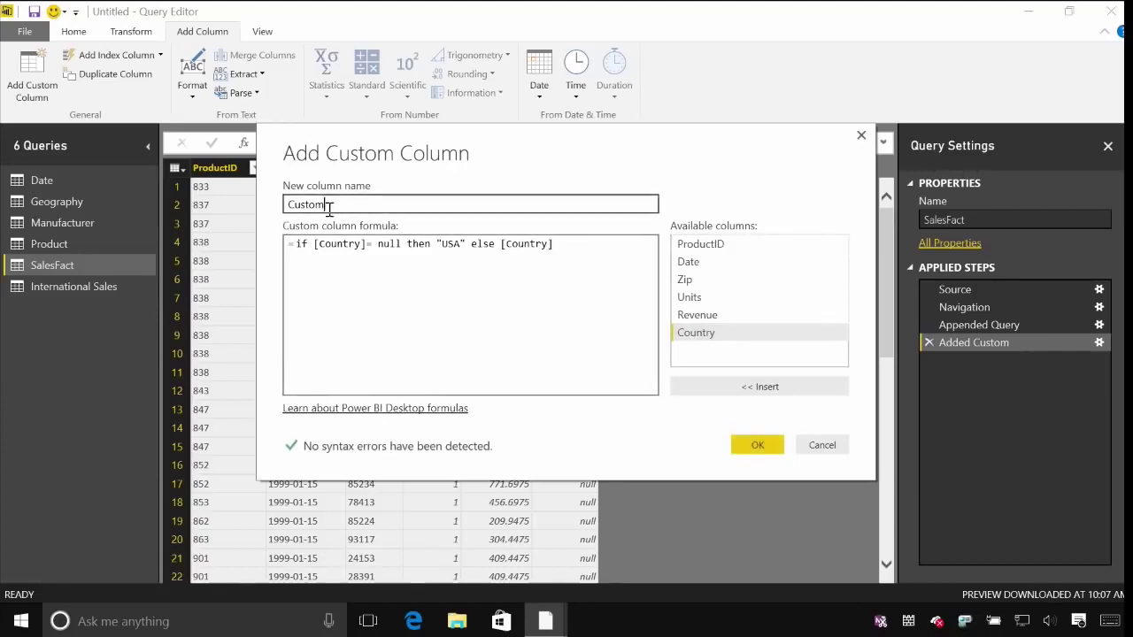
double_click(345, 204)
text(Country NAme)
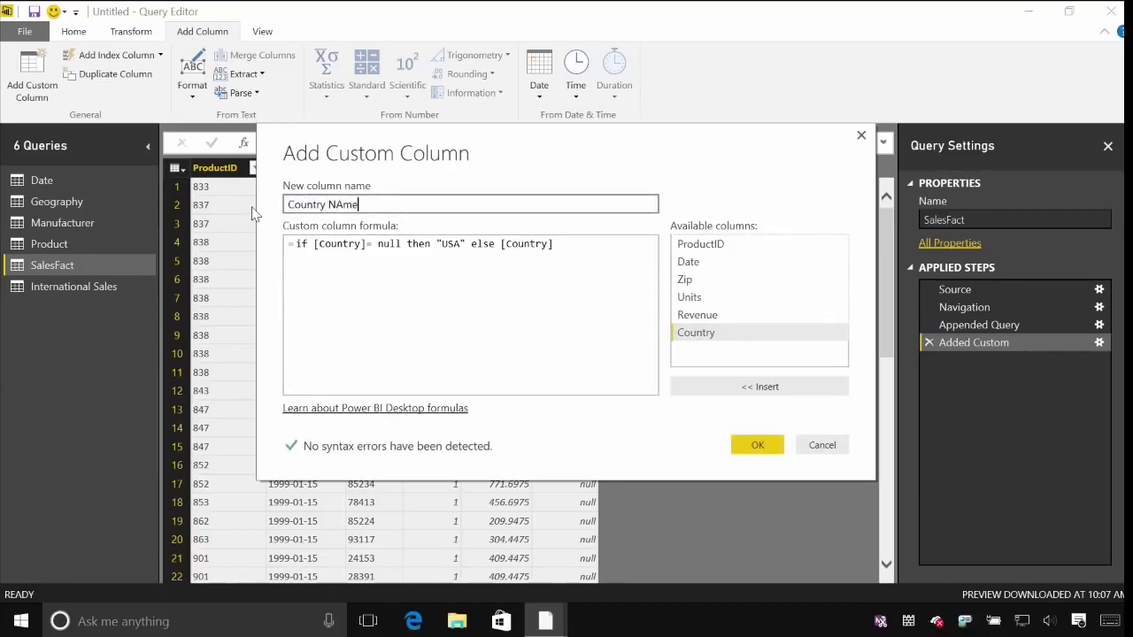
key(BackSpace)
text(a)
click(759, 447)
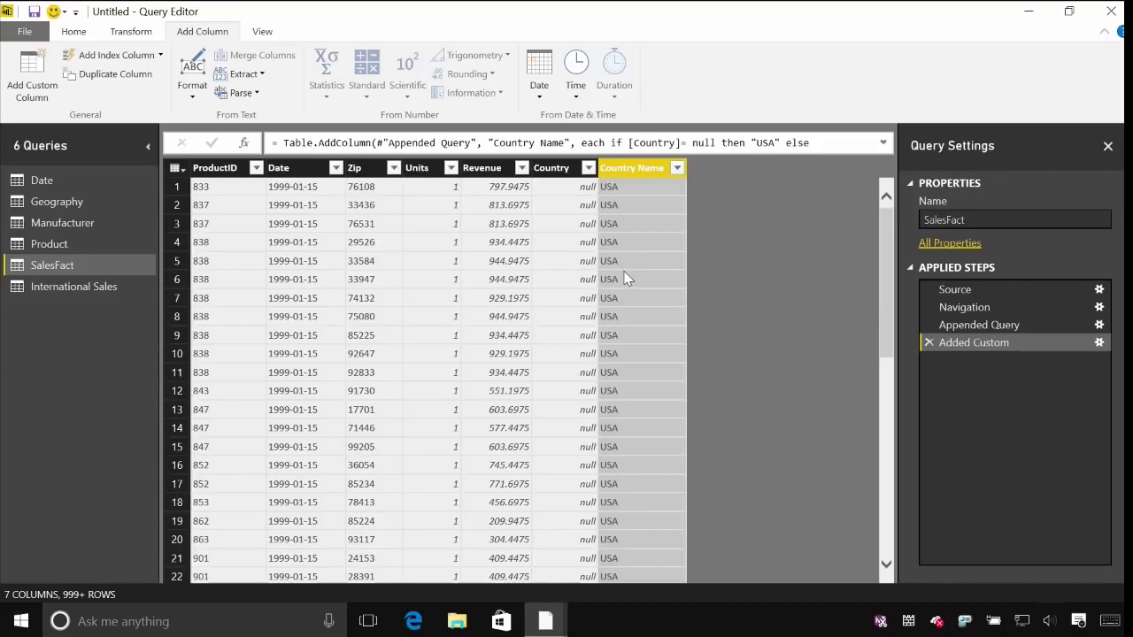
Step: Remove the original Country column, rename the query to Sales, and apply the changes
click(561, 170)
right_click(565, 173)
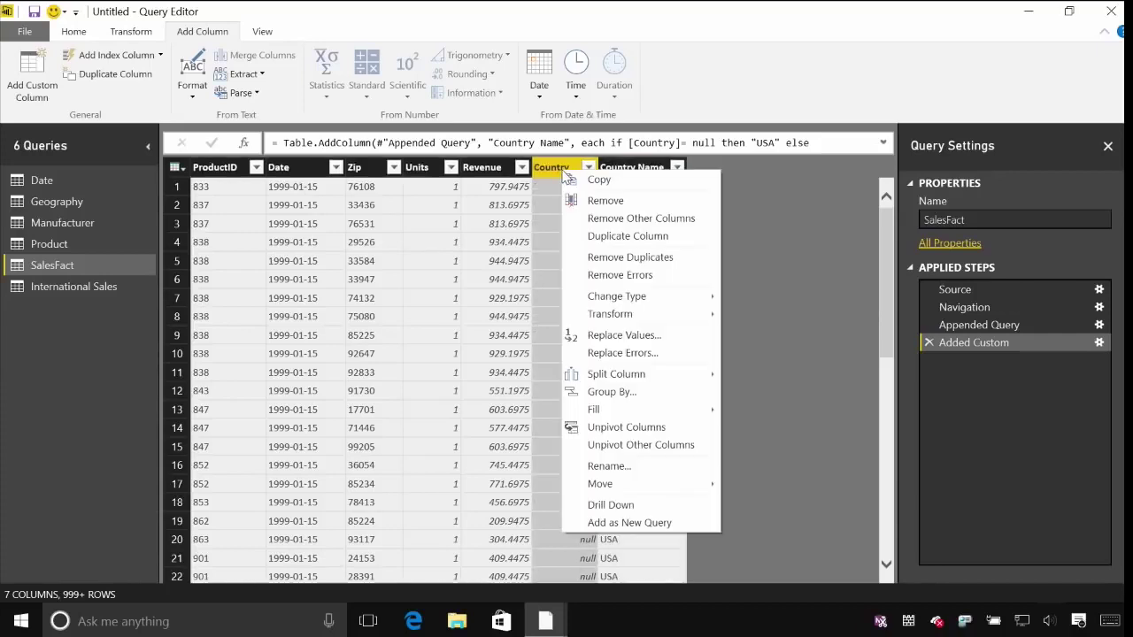
click(606, 201)
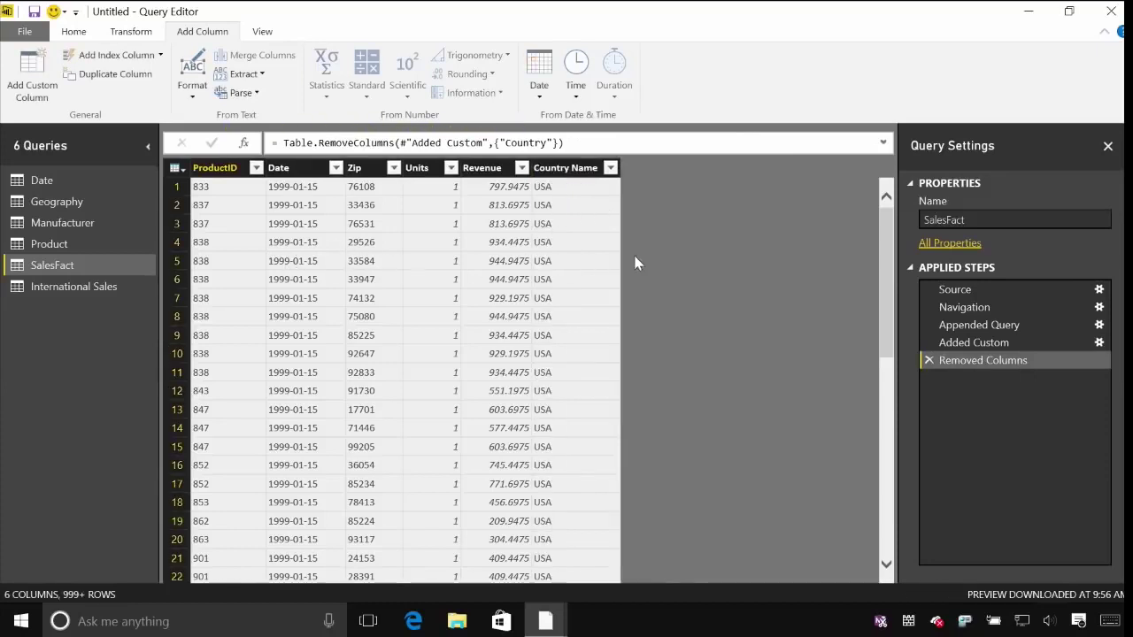
drag(944, 220, 979, 226)
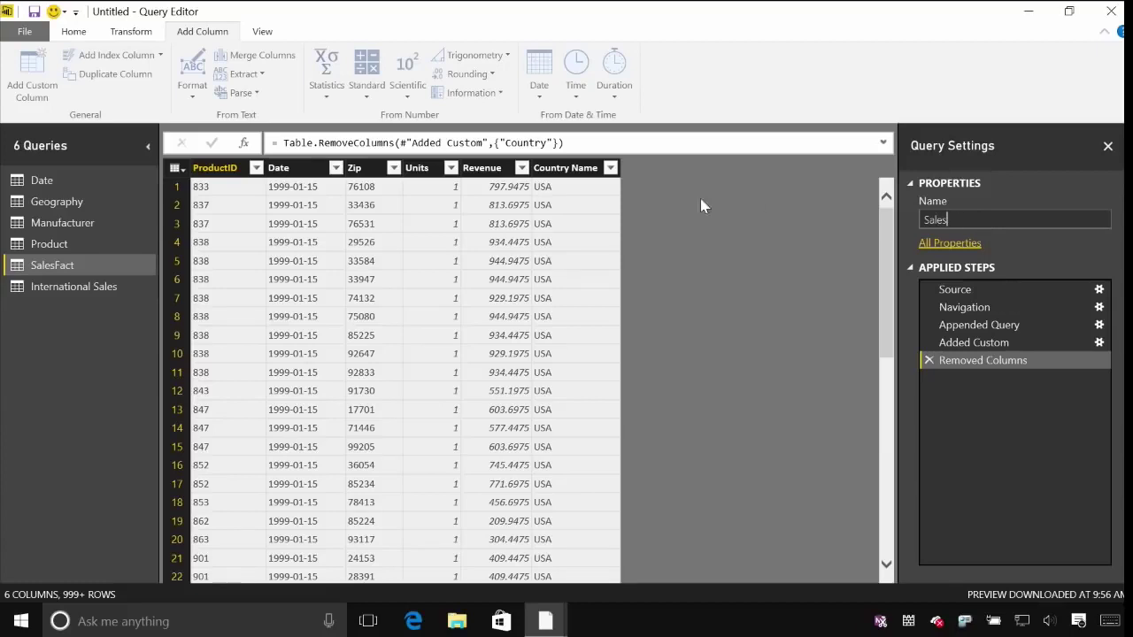
click(74, 37)
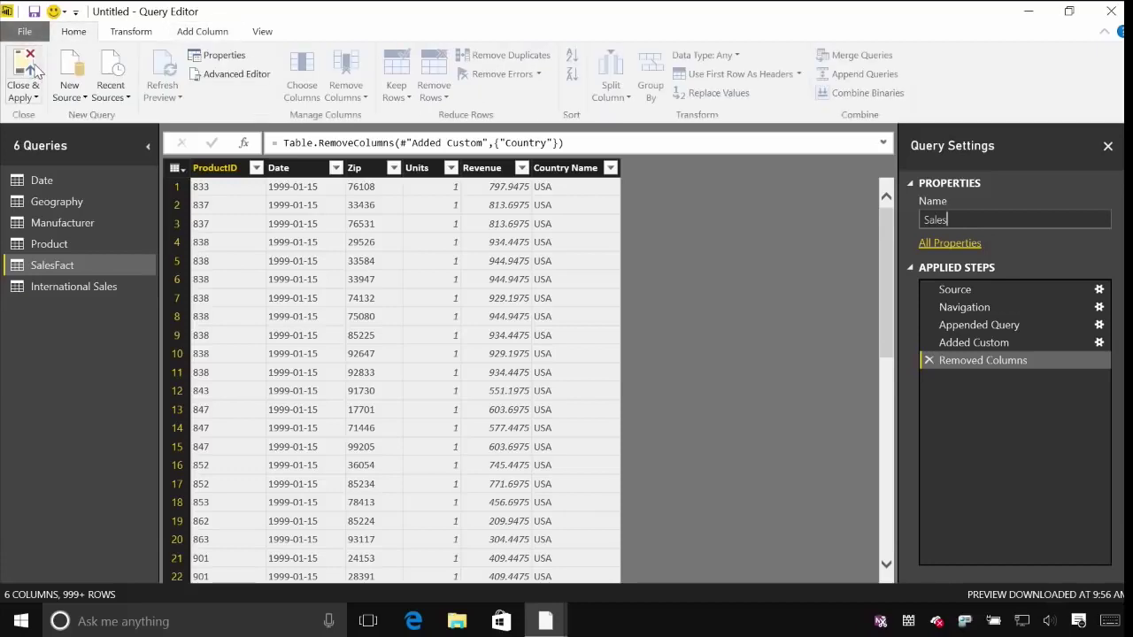